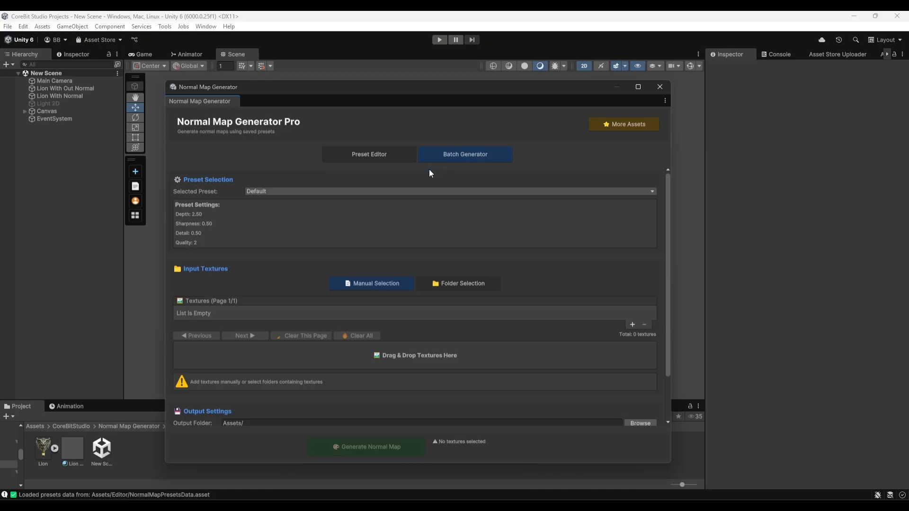
# Assign the Lion texture as the test texture in the Preset Editor of the Normal Map Generator
pyautogui.click(363, 157)
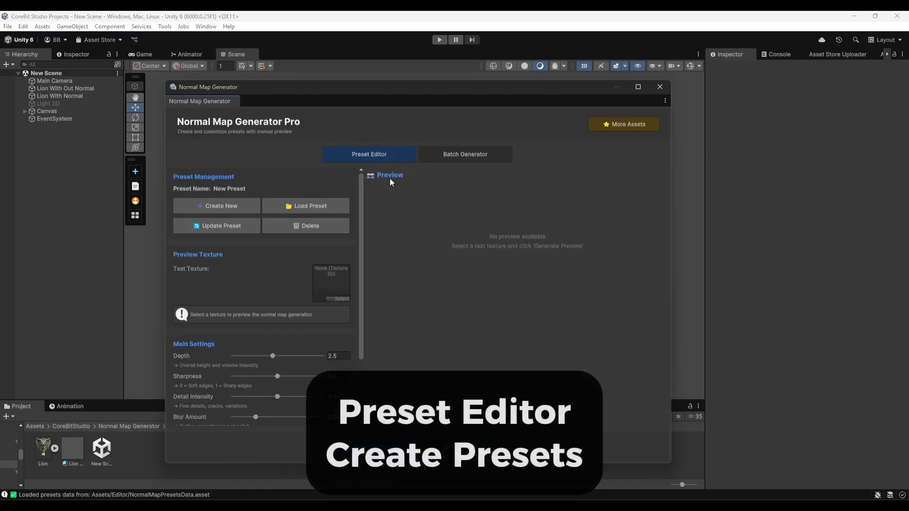
pyautogui.click(438, 154)
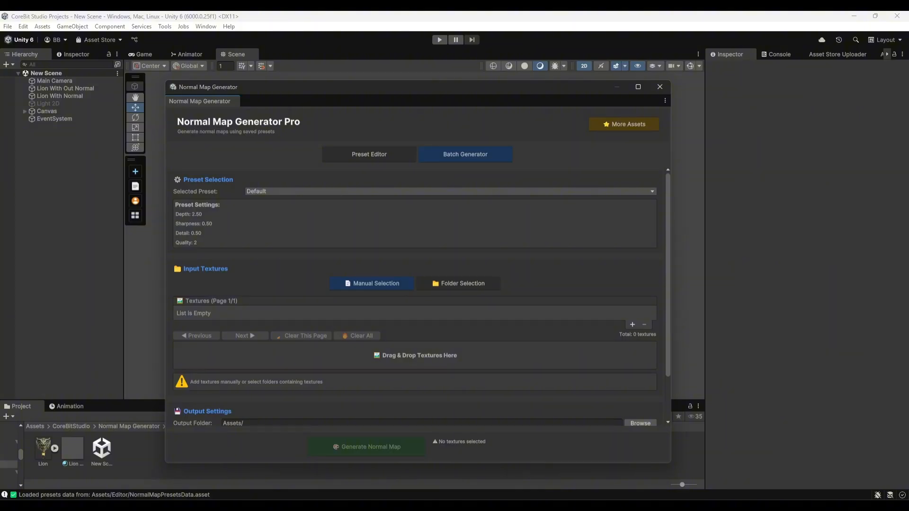
pyautogui.click(360, 160)
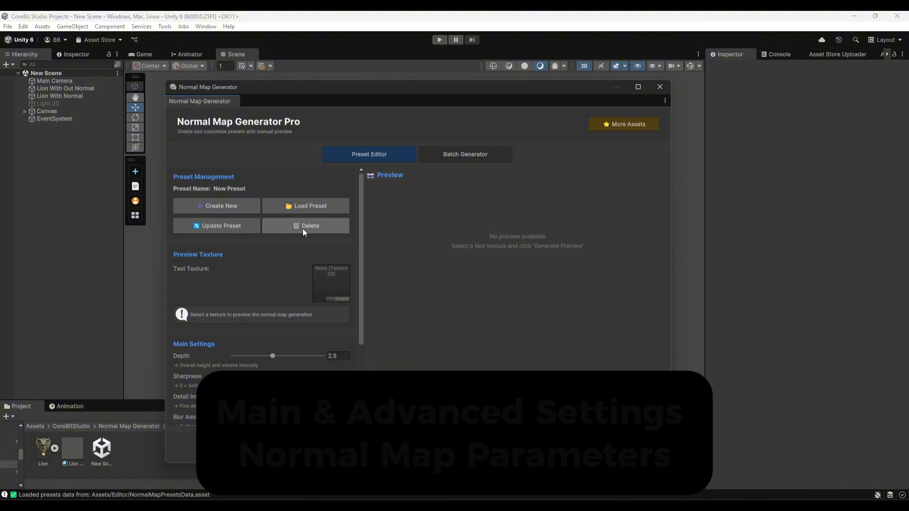
pyautogui.scroll(-2, 258, 292)
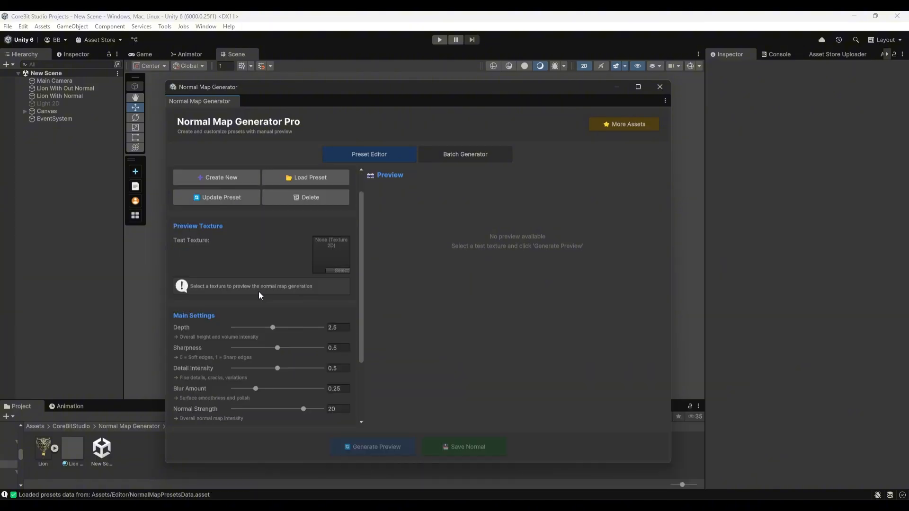
pyautogui.scroll(-4, 259, 291)
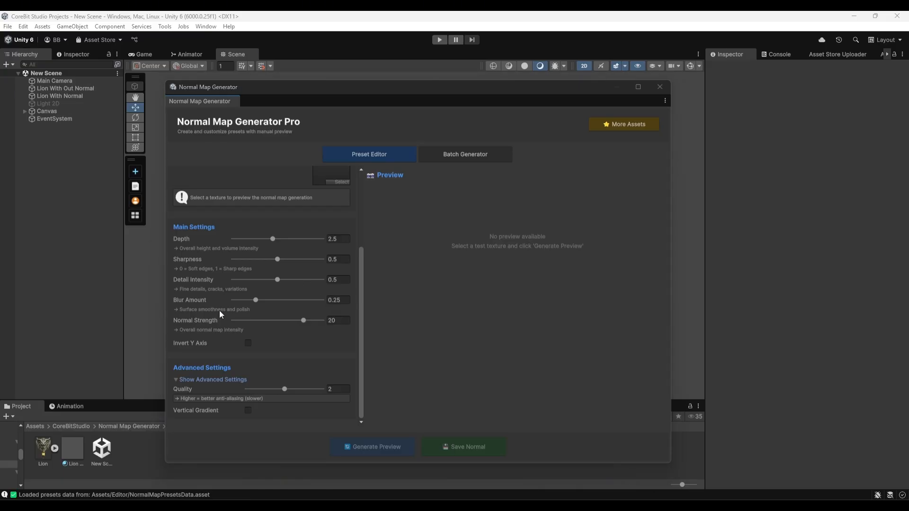
pyautogui.scroll(5, 258, 292)
pyautogui.moveTo(45, 447); pyautogui.dragTo(341, 277)
# Set depth to 3.25, normal strength to 2 and sharpness to 1, and generate the normal map preview
pyautogui.scroll(-4, 233, 283)
pyautogui.scroll(-1, 233, 283)
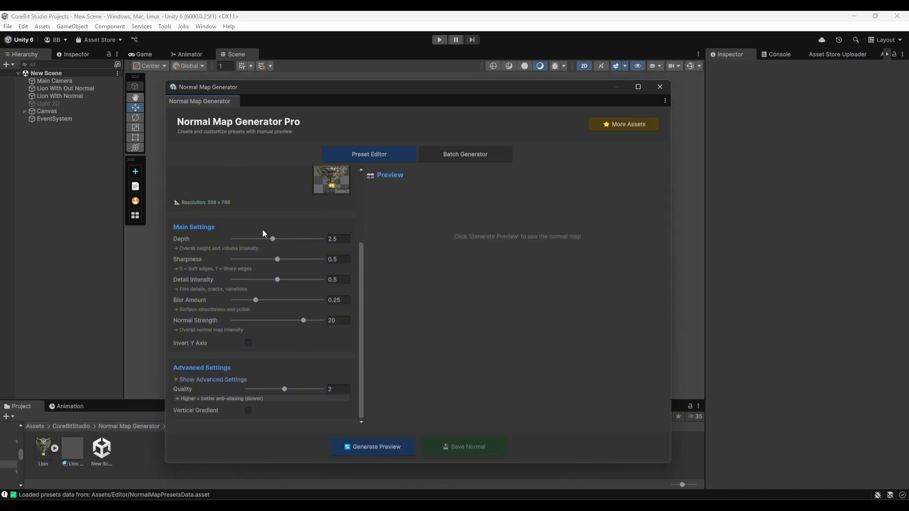
pyautogui.moveTo(273, 239); pyautogui.dragTo(287, 239)
pyautogui.moveTo(303, 321); pyautogui.dragTo(239, 321)
pyautogui.moveTo(344, 319); pyautogui.dragTo(301, 321)
pyautogui.write('2')
pyautogui.moveTo(280, 259); pyautogui.dragTo(333, 262)
pyautogui.click(382, 441)
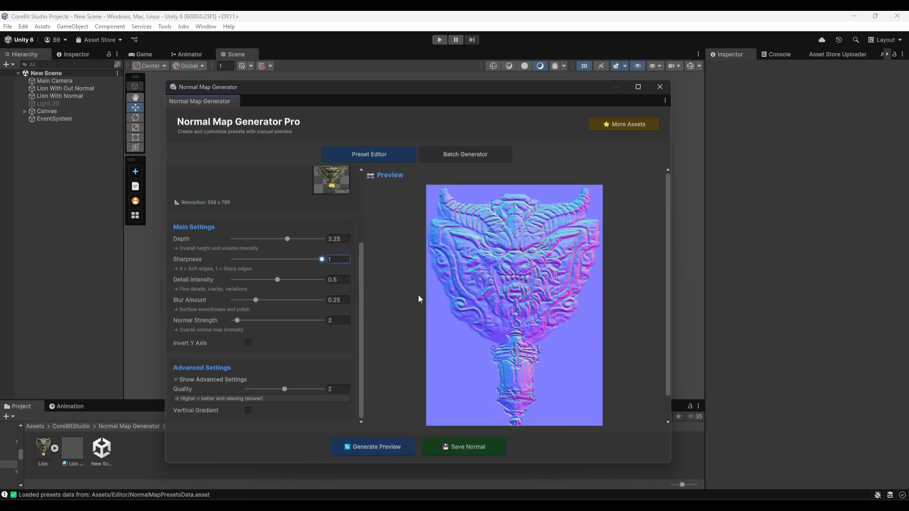
pyautogui.scroll(-2, 460, 279)
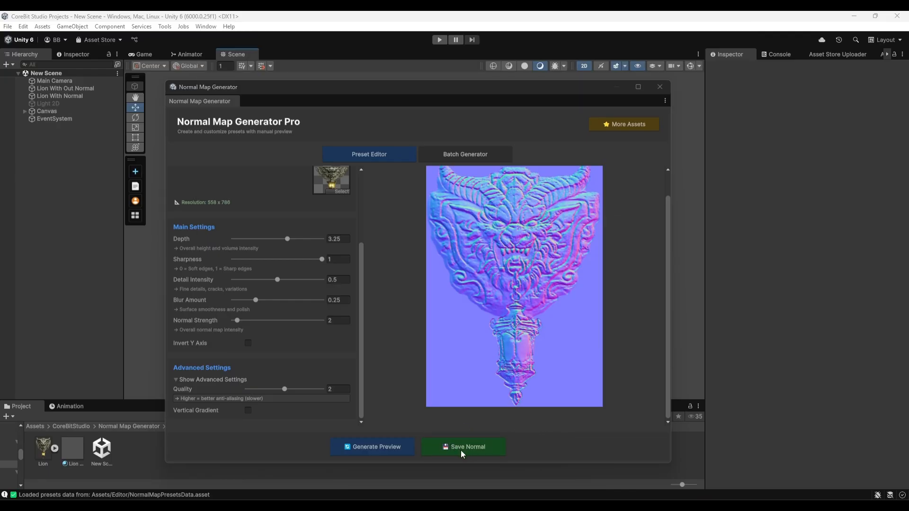
# Create a new normal map preset named Test
pyautogui.scroll(5, 278, 327)
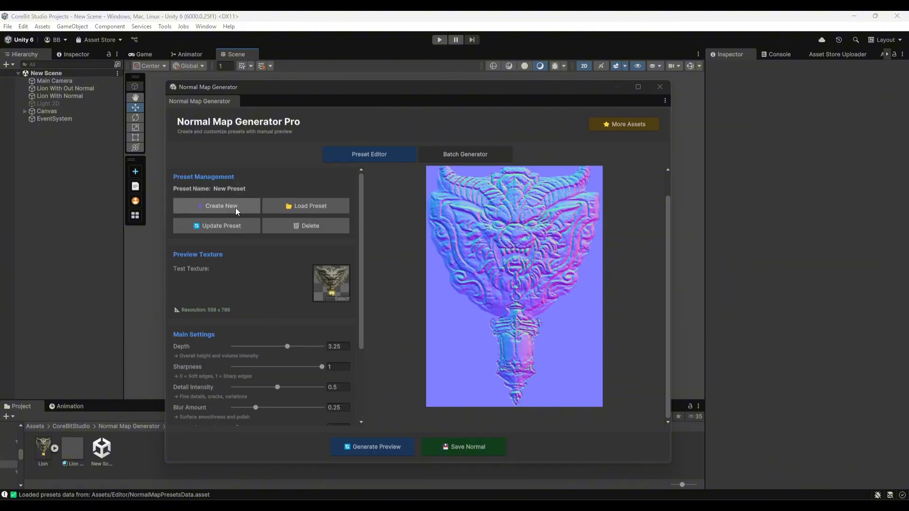
pyautogui.click(247, 206)
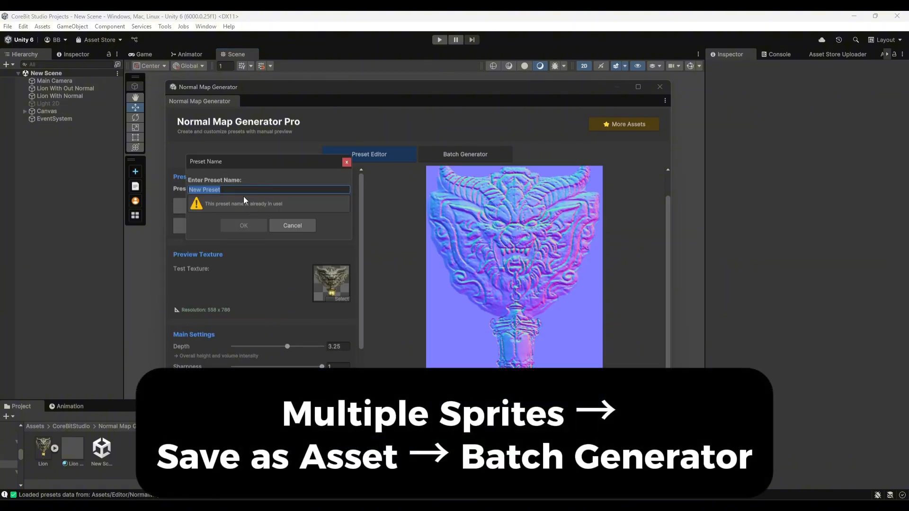
pyautogui.write('Test')
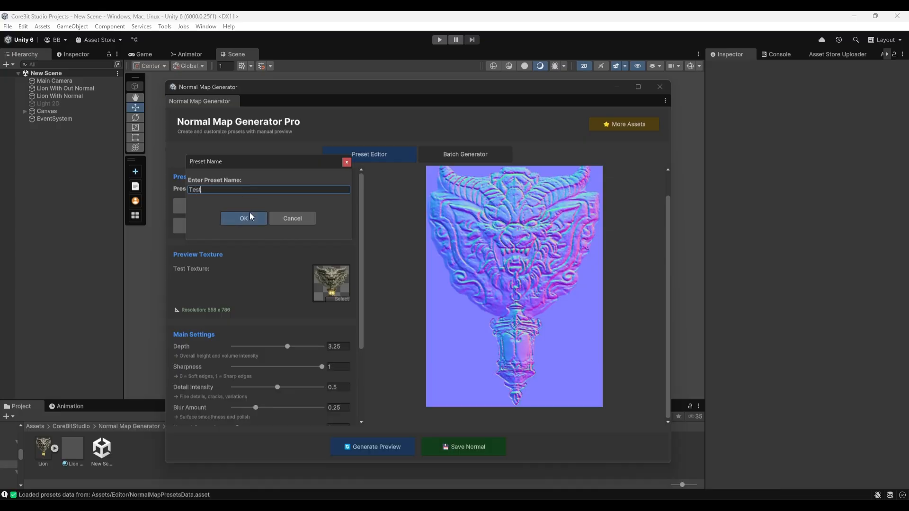
pyautogui.click(250, 217)
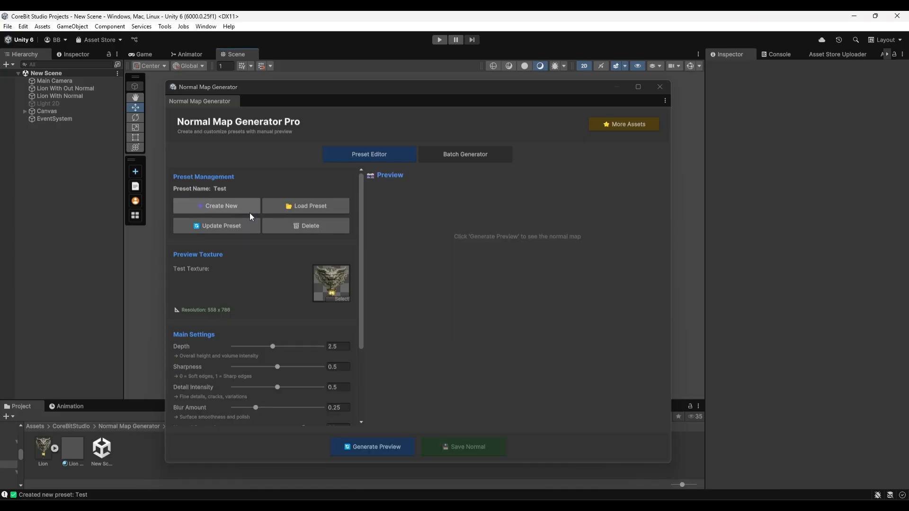
# Choose the Test preset in the Batch Generator and check the folder and manual texture input modes, keeping manual selection
pyautogui.click(447, 153)
pyautogui.click(318, 191)
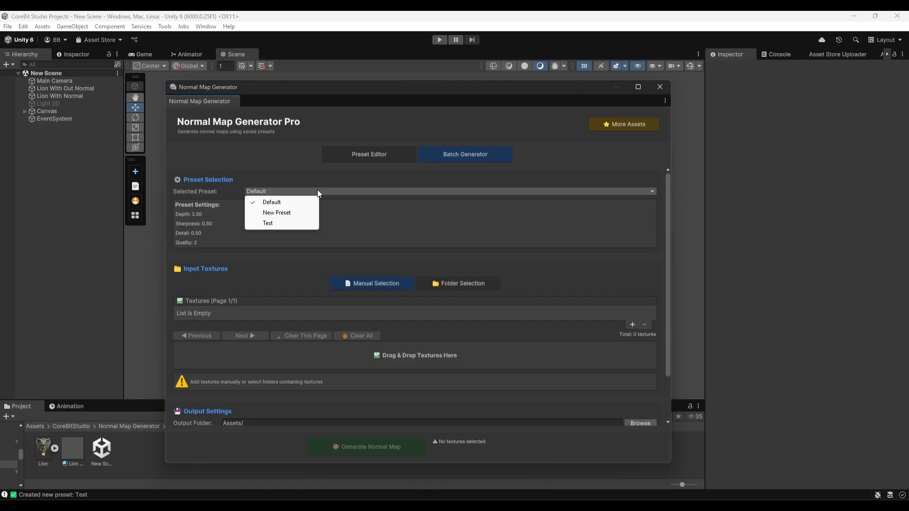
pyautogui.click(276, 223)
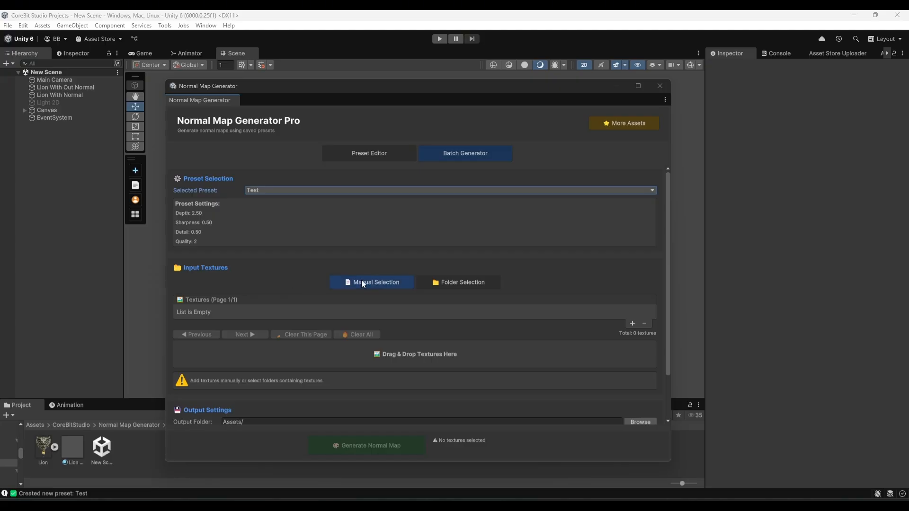
pyautogui.click(473, 286)
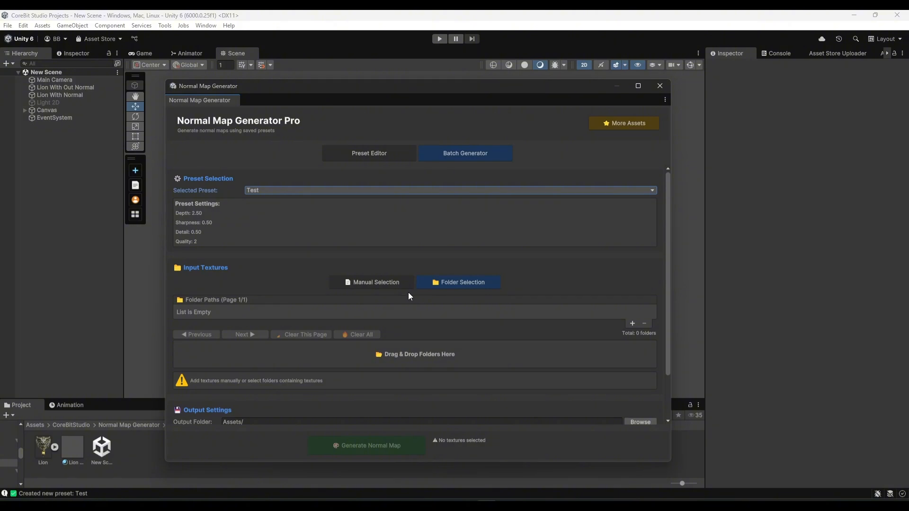
pyautogui.click(381, 287)
pyautogui.scroll(-3, 231, 345)
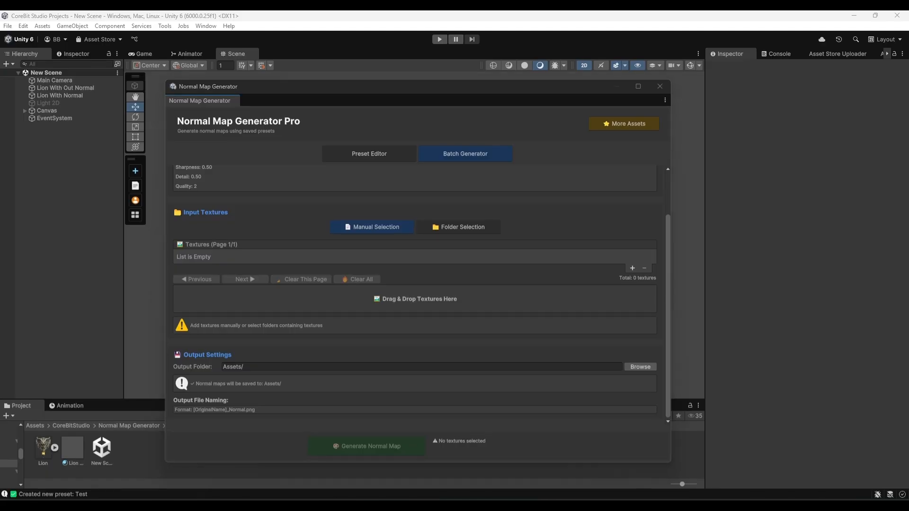
# Save the previewed normal map from the Preset Editor as Lion_Normal in PNG format in the Example folder, and close the generator
pyautogui.click(343, 155)
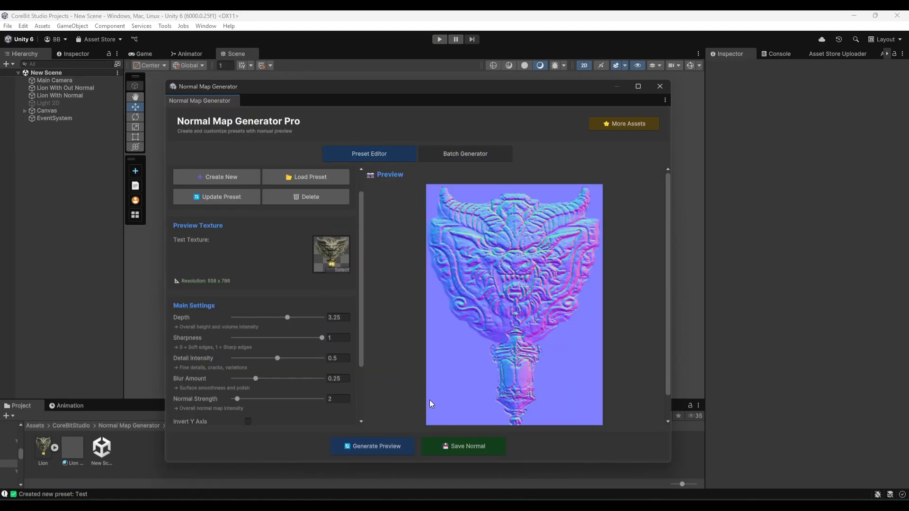
pyautogui.click(442, 445)
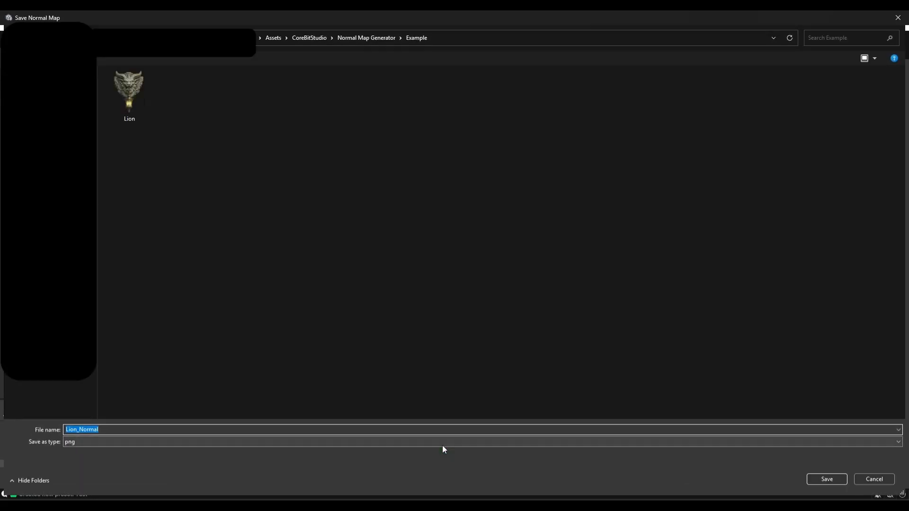
pyautogui.click(826, 479)
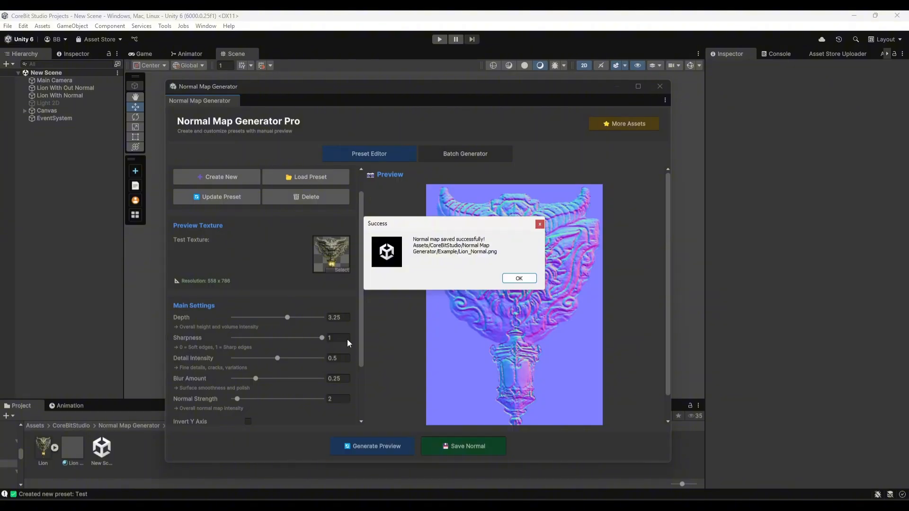
pyautogui.click(519, 278)
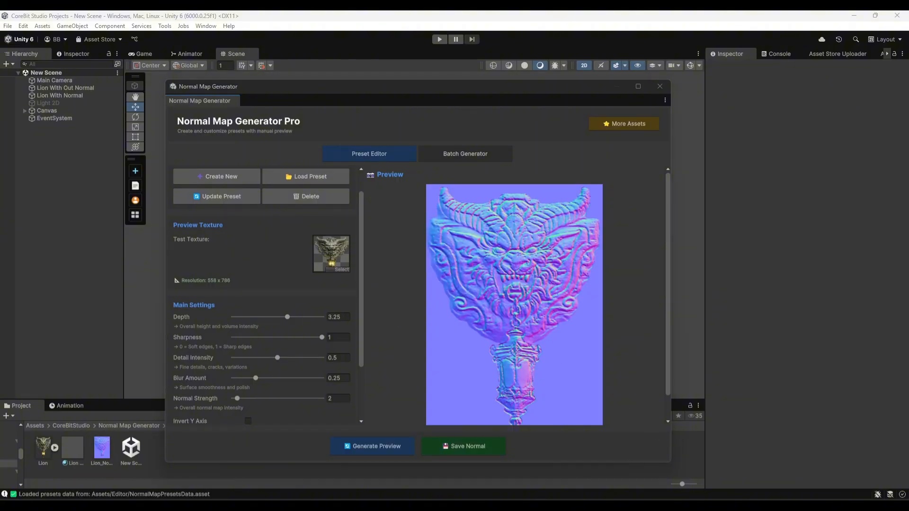
pyautogui.click(659, 86)
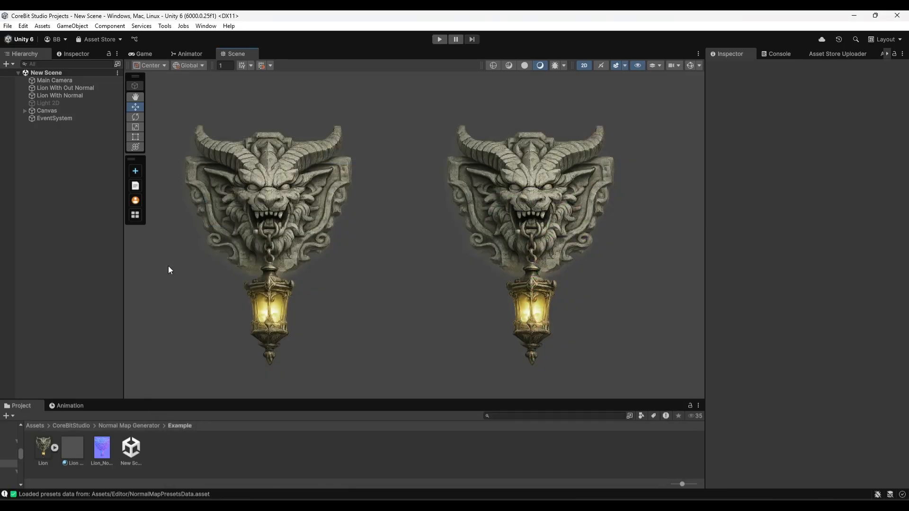
# Enable the Light 2D object in the scene
pyautogui.click(48, 102)
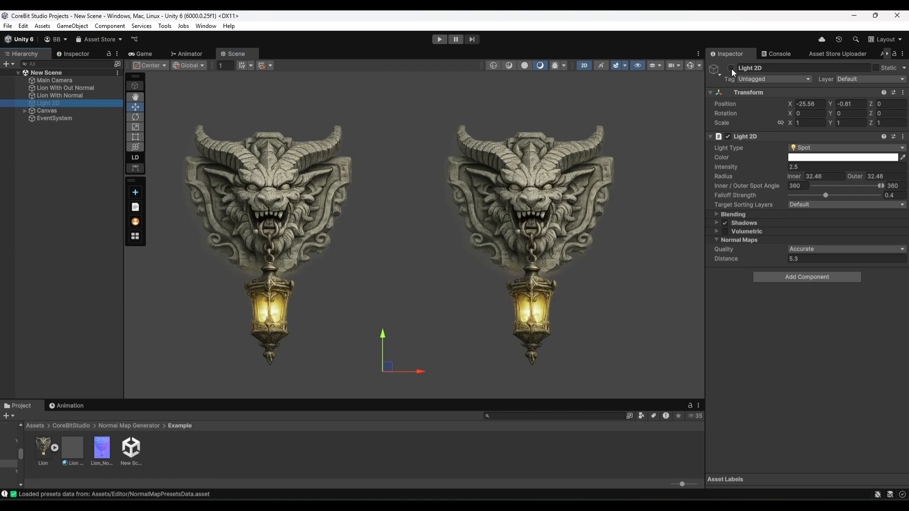
pyautogui.click(731, 68)
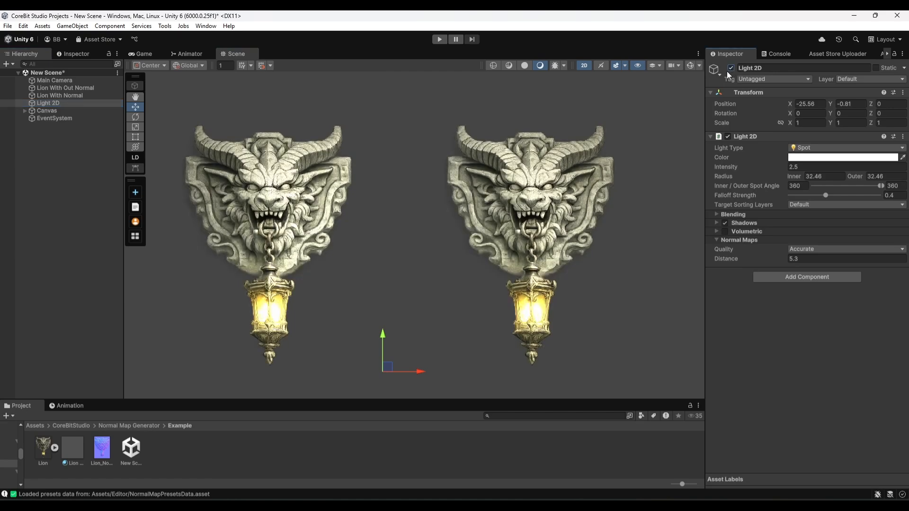
# Assign the Lion_Normal texture as Lion Material's normal map and apply that material to the Lion With Normal sprite
pyautogui.click(68, 95)
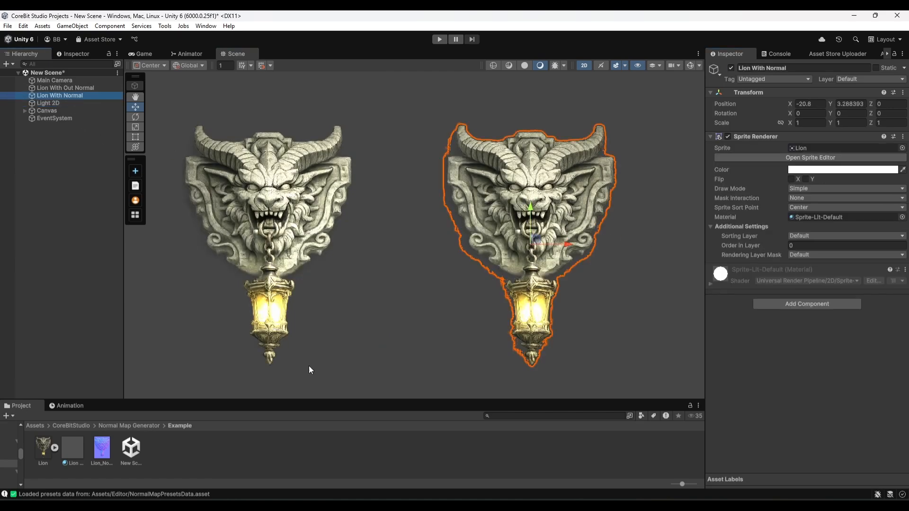
pyautogui.click(70, 455)
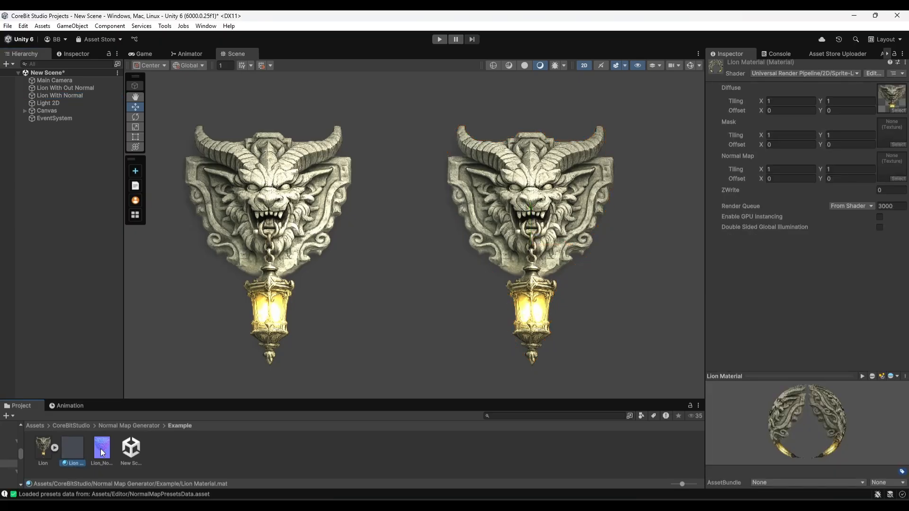
pyautogui.moveTo(102, 452); pyautogui.dragTo(528, 354)
pyautogui.moveTo(891, 171); pyautogui.dragTo(891, 171)
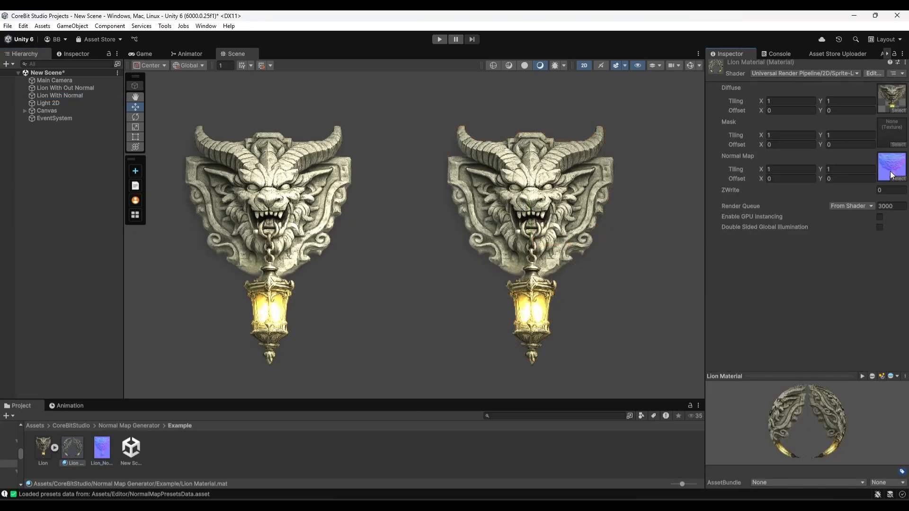
pyautogui.click(69, 97)
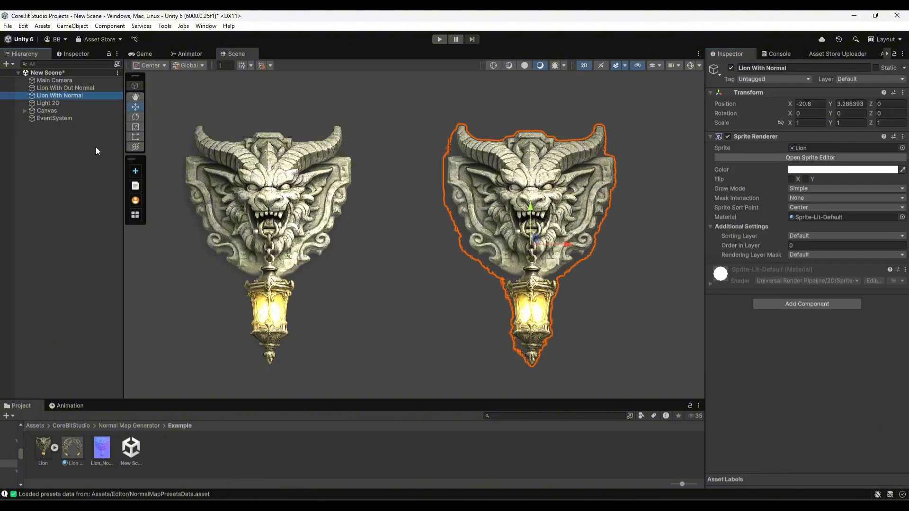
pyautogui.moveTo(70, 449)
pyautogui.mouseDown()
pyautogui.moveTo(647, 298)
pyautogui.moveTo(792, 215)
pyautogui.moveTo(811, 219)
pyautogui.mouseUp()
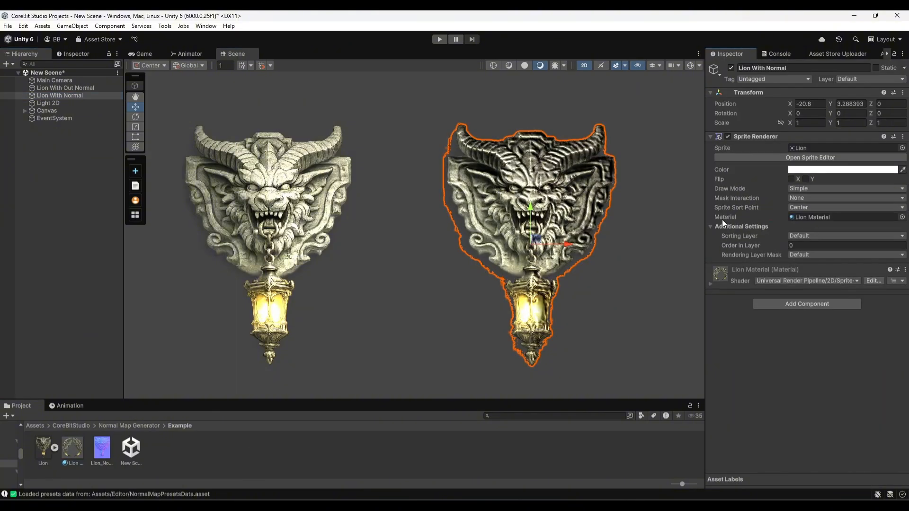
# Move the Light 2D above the two lion sprites, to about X -26.08, Y 8.86
pyautogui.click(56, 104)
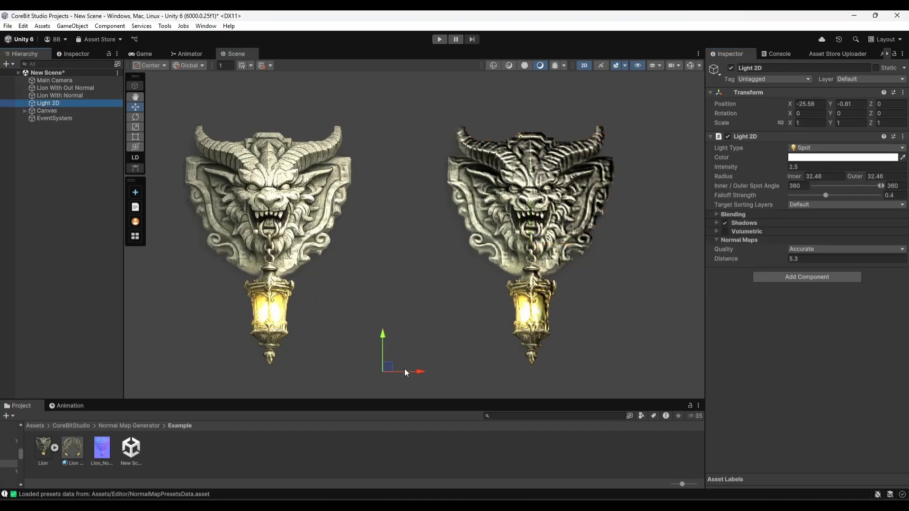
pyautogui.moveTo(390, 370); pyautogui.dragTo(380, 70)
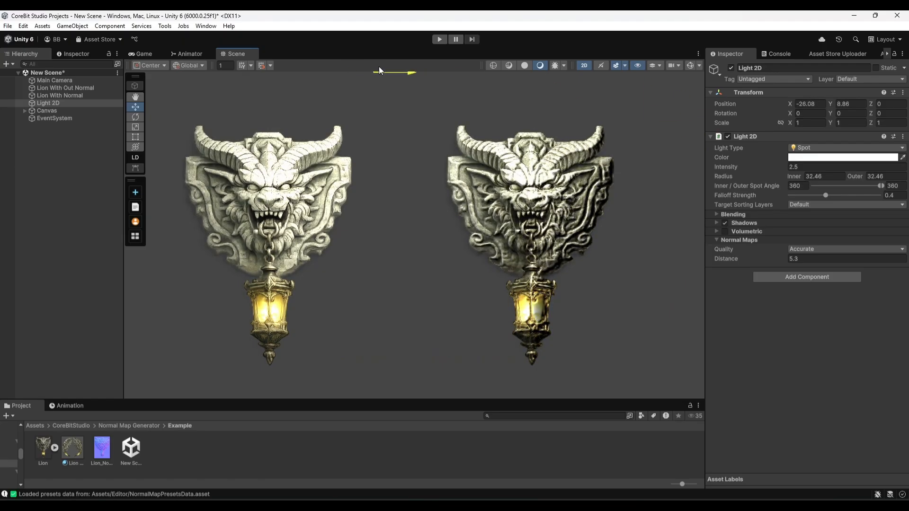